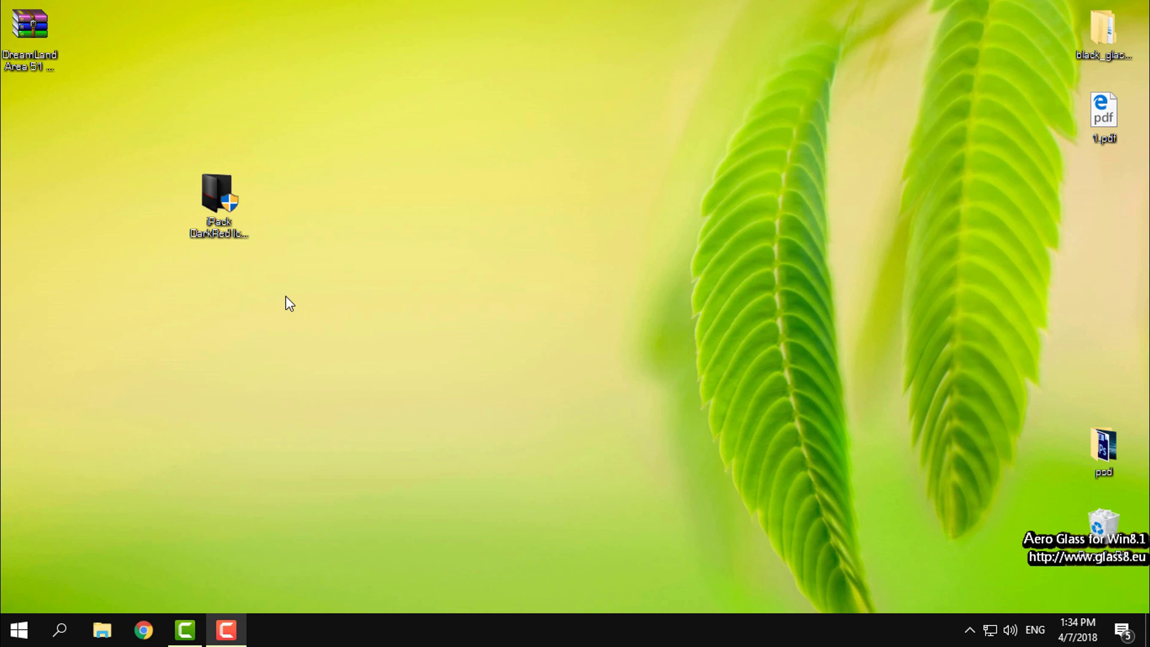
Step: Select the iPack DarkRed installer file on the desktop and refresh the desktop
left_click(233, 203)
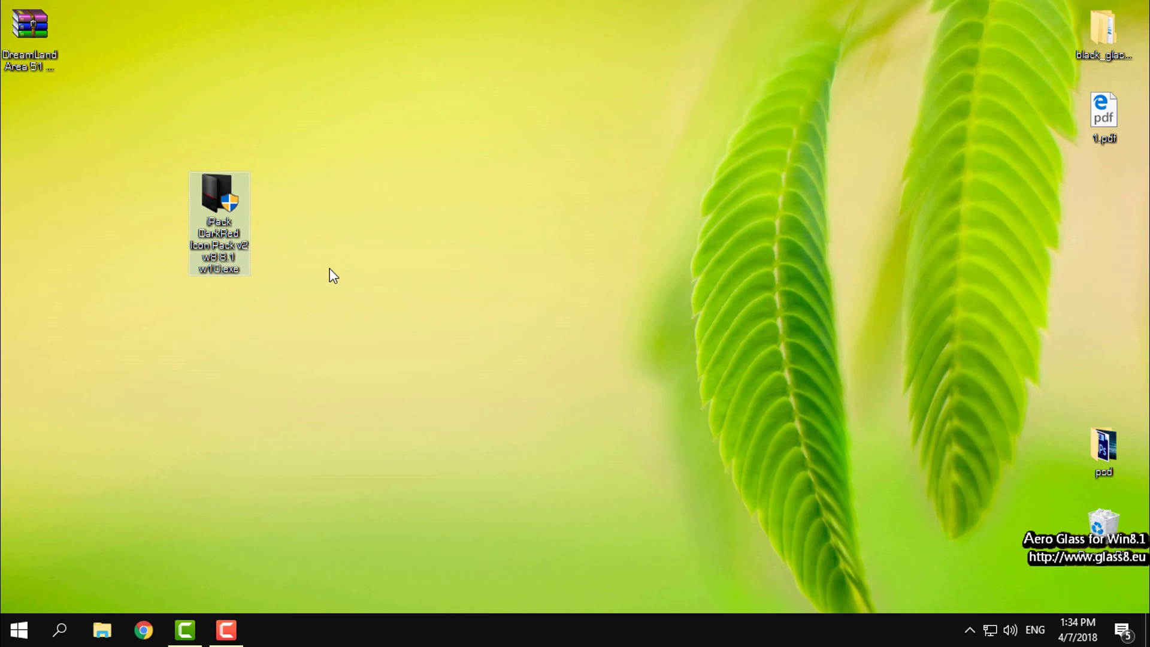
right_click(322, 174)
left_click(347, 242)
left_click(241, 206)
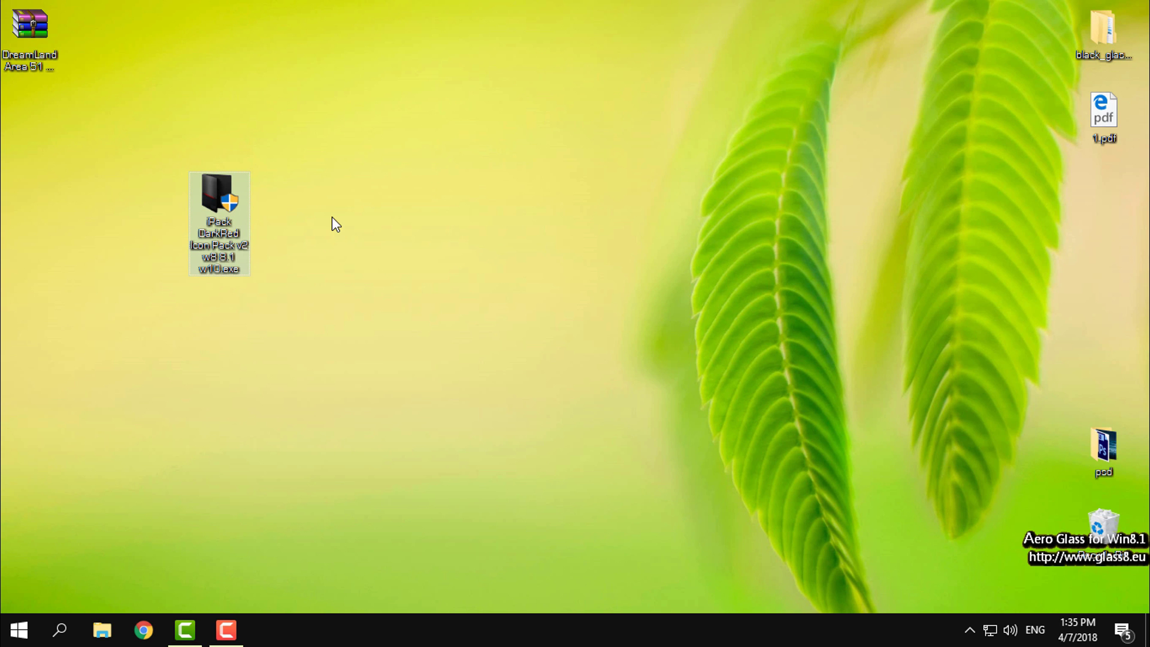
Step: Open File Explorer, view the three default grey drives under This PC, then close it
left_click(102, 629)
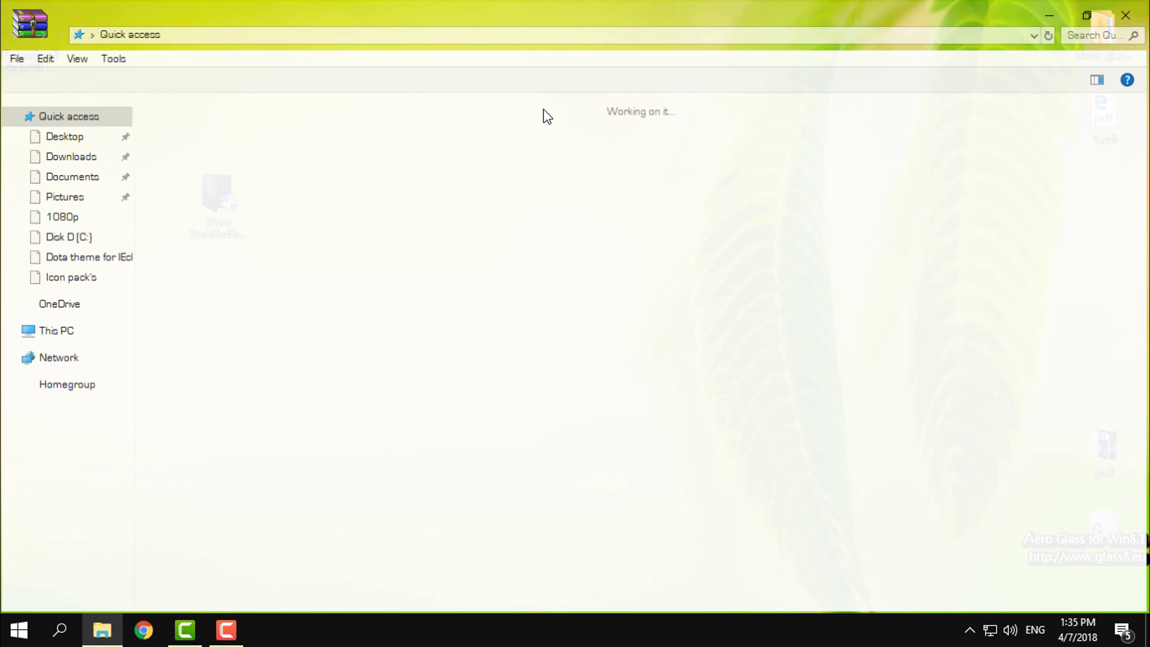
left_click(55, 330)
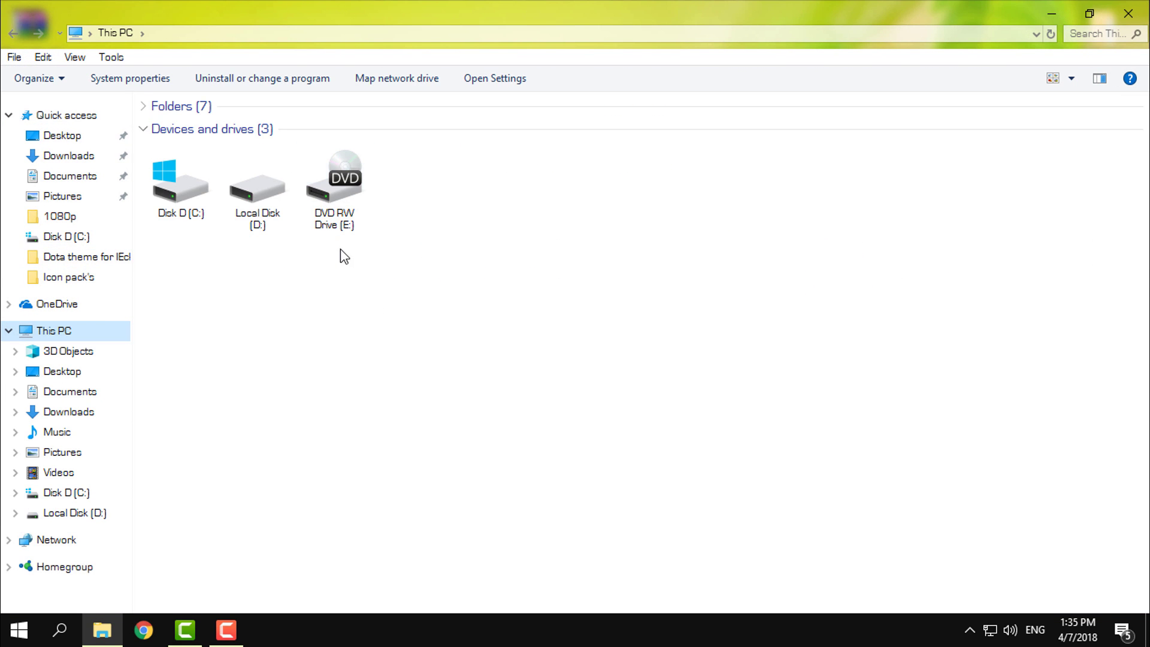
left_click_drag(303, 6, 455, 0)
left_click(1128, 13)
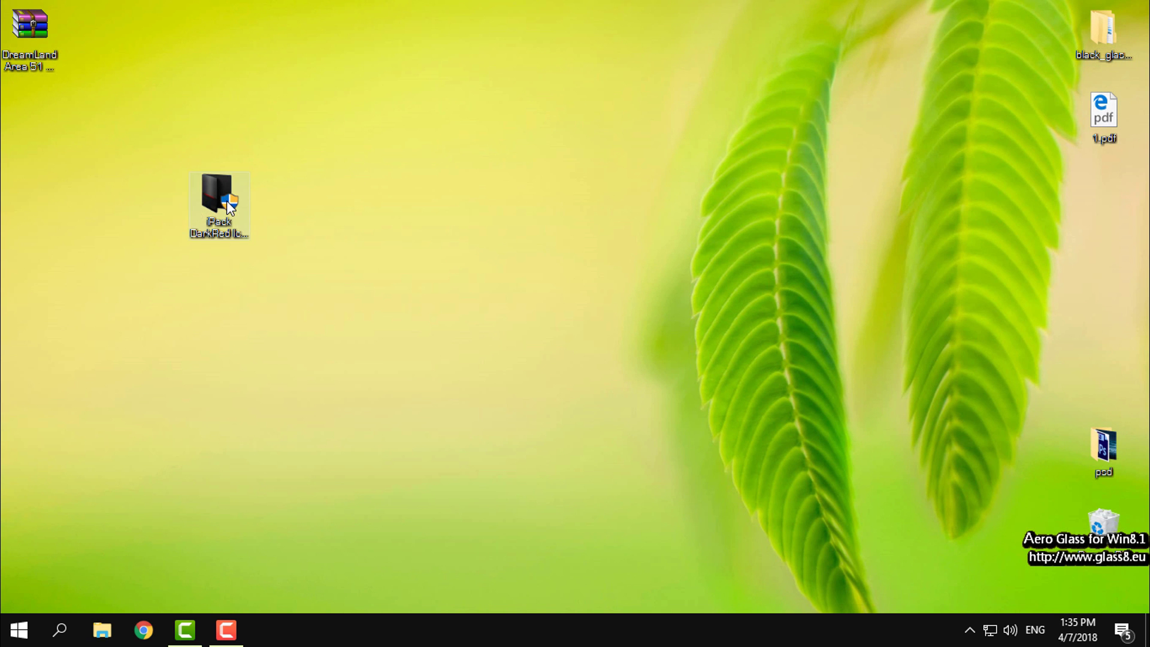
Step: Launch the iPack DarkRed installer, approve the UAC prompt, and accept the license agreement
double_click(230, 207)
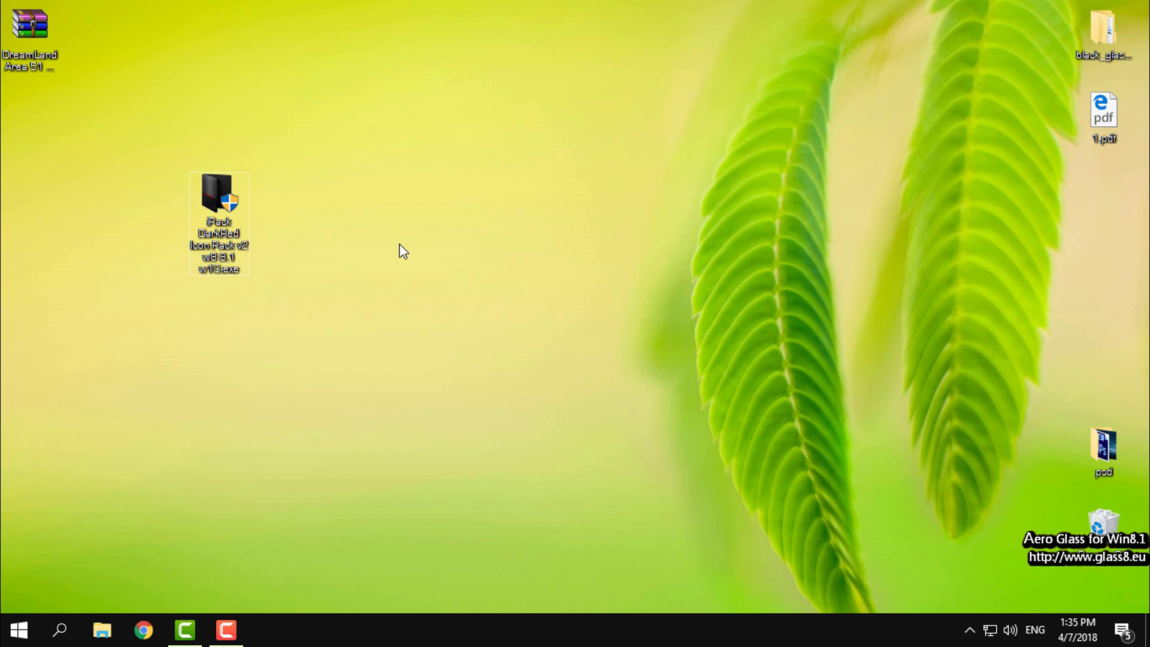
left_click(234, 225)
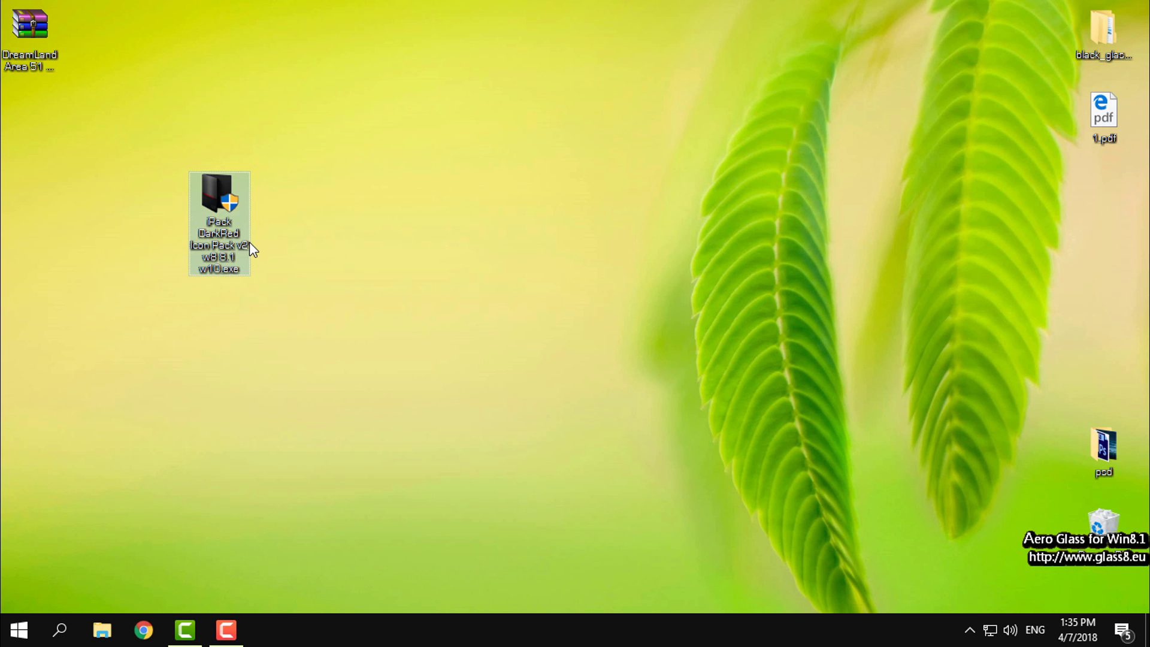
double_click(249, 241)
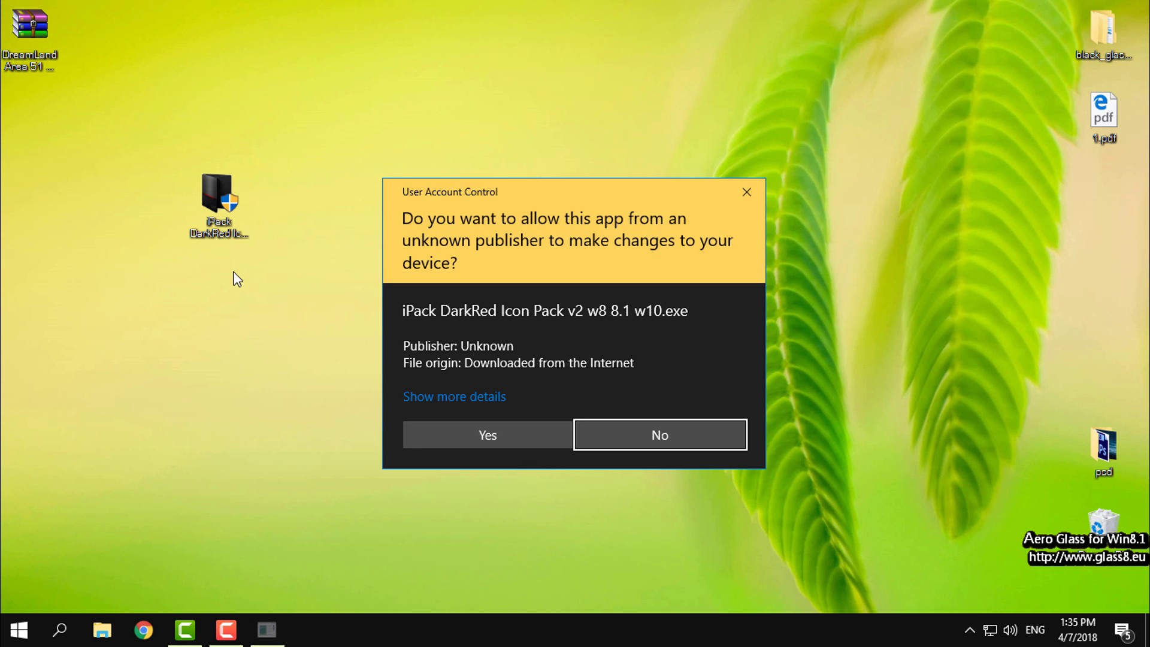
left_click(480, 436)
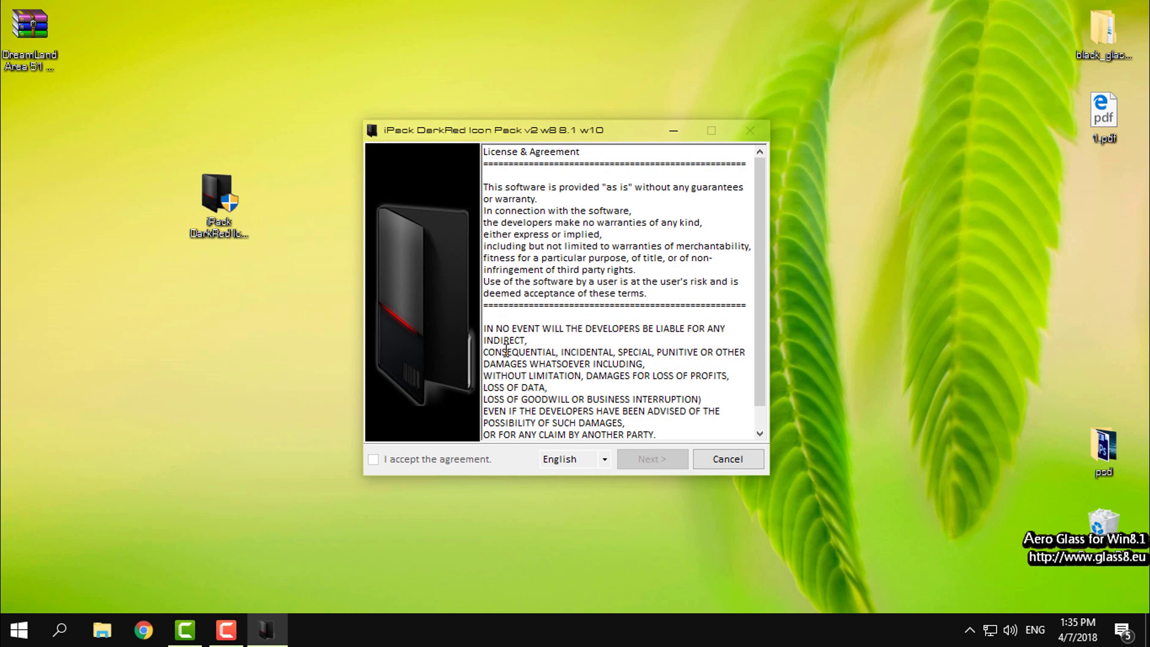
left_click_drag(512, 127, 506, 85)
left_click(367, 409)
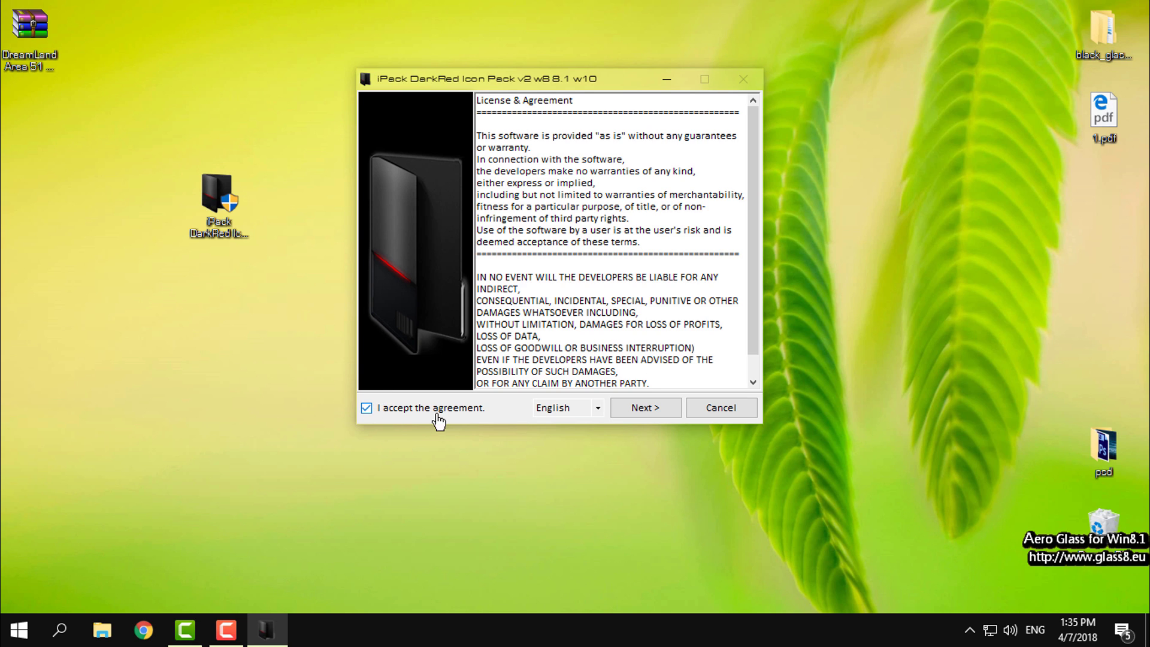
Step: Install with 'Patch all files' and a restore point, ending with 6 files patched
left_click(640, 409)
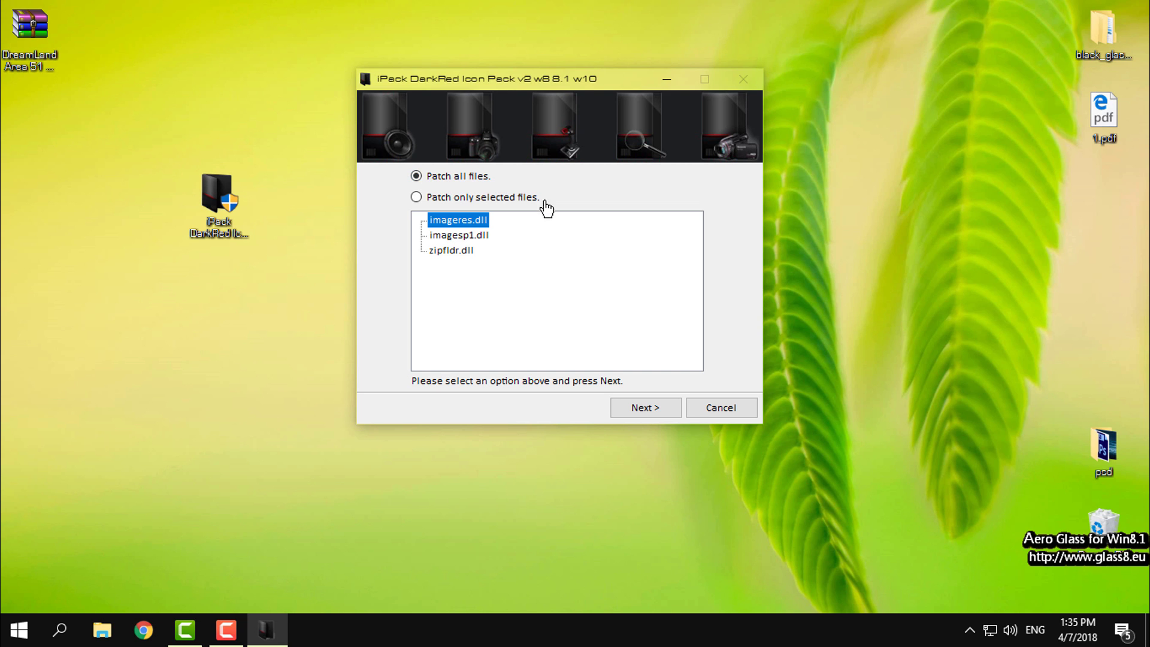
left_click(641, 407)
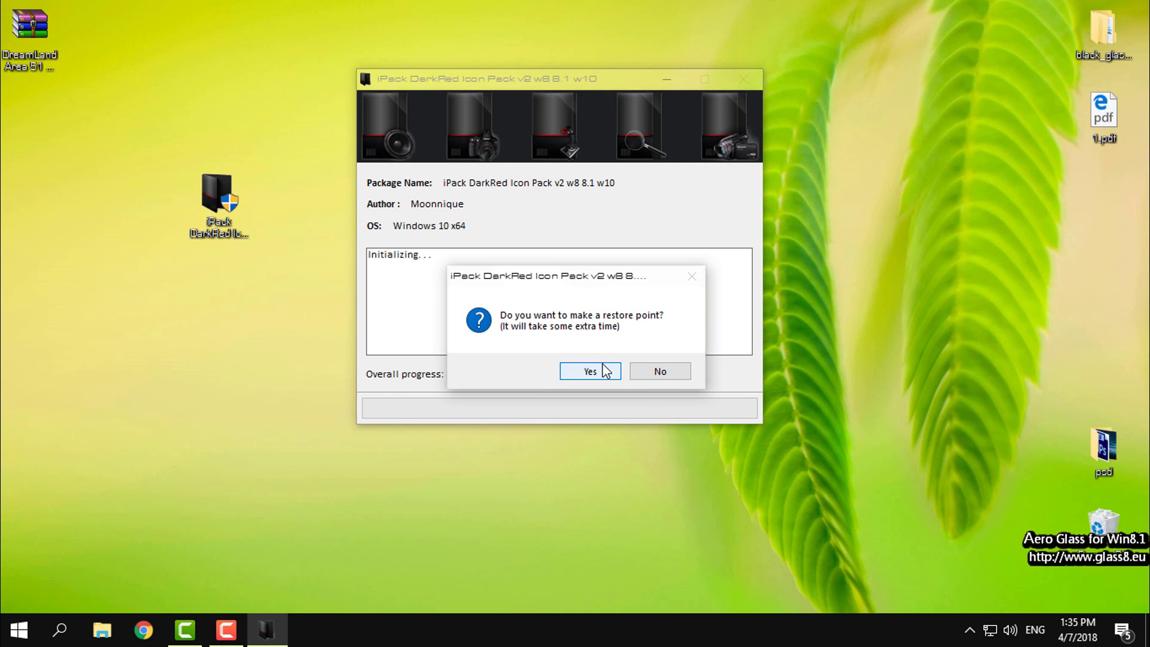
left_click(590, 371)
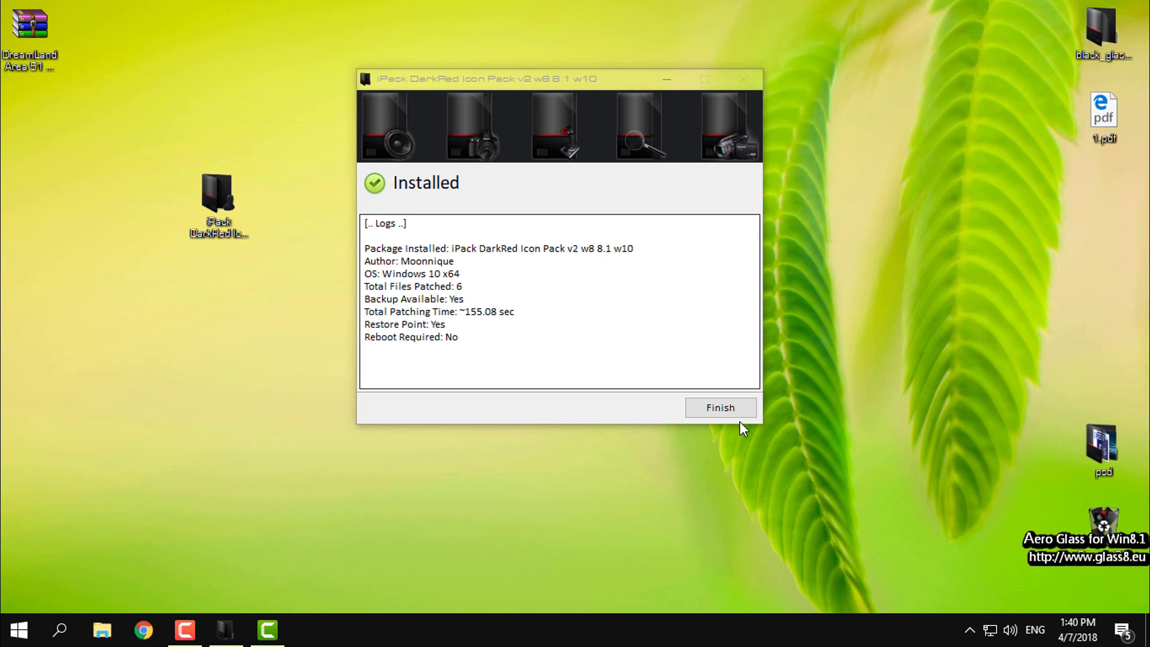
Step: Close the finished installer, refresh the desktop, and open This PC in File Explorer
left_click(720, 405)
right_click(445, 239)
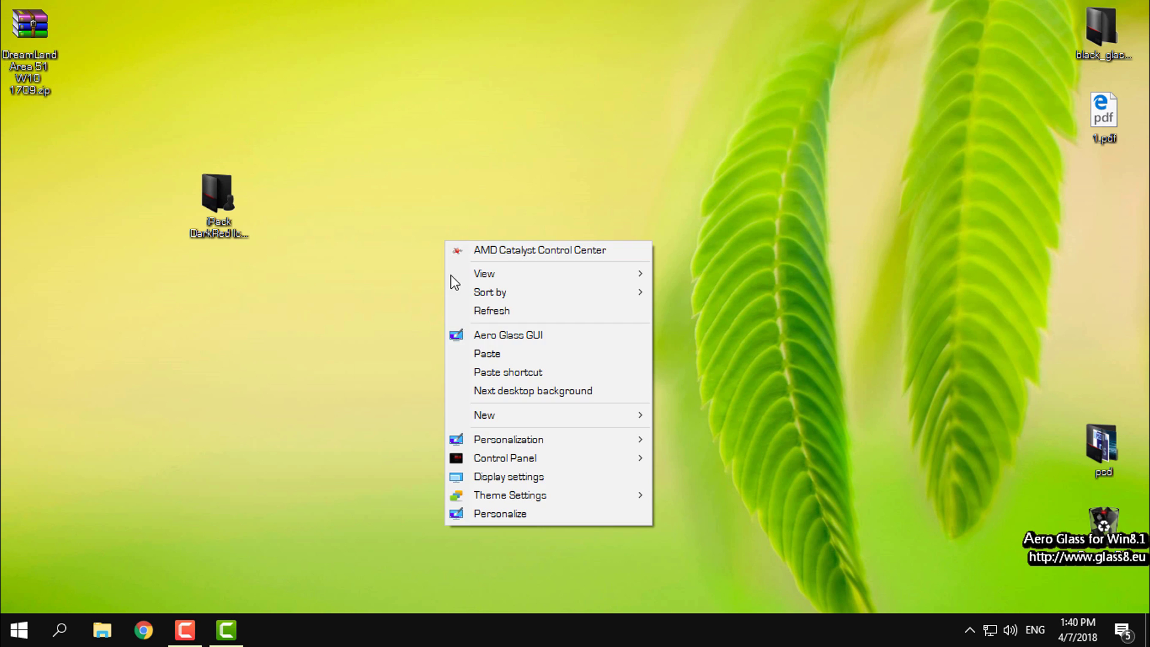
left_click(488, 311)
left_click(110, 630)
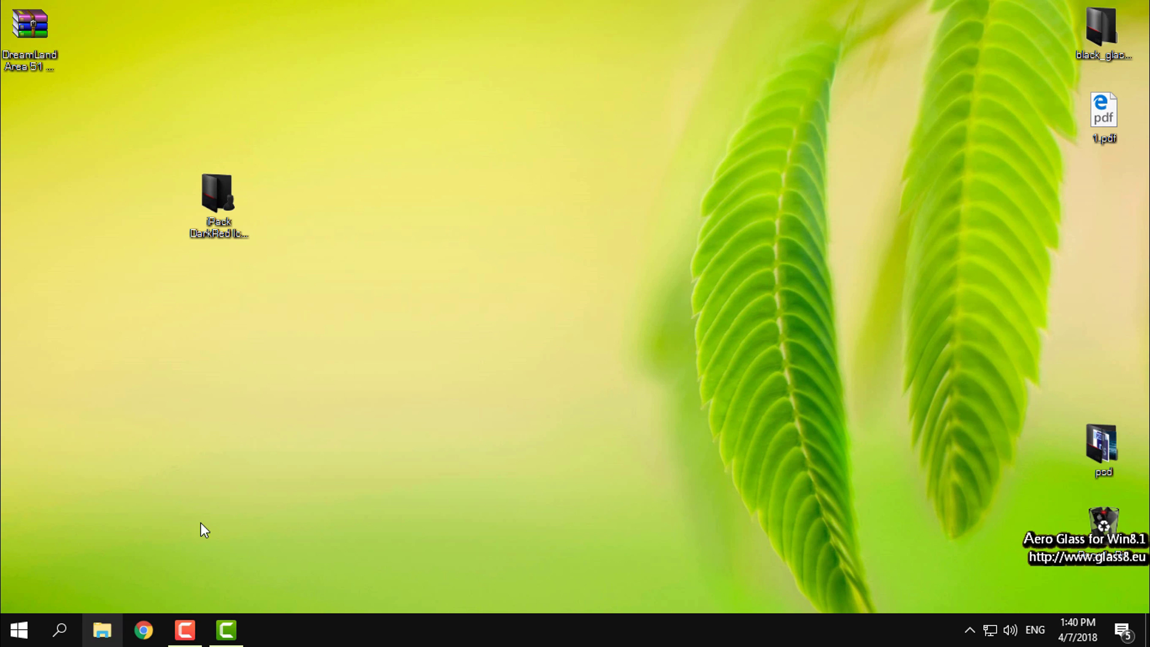
left_click(61, 333)
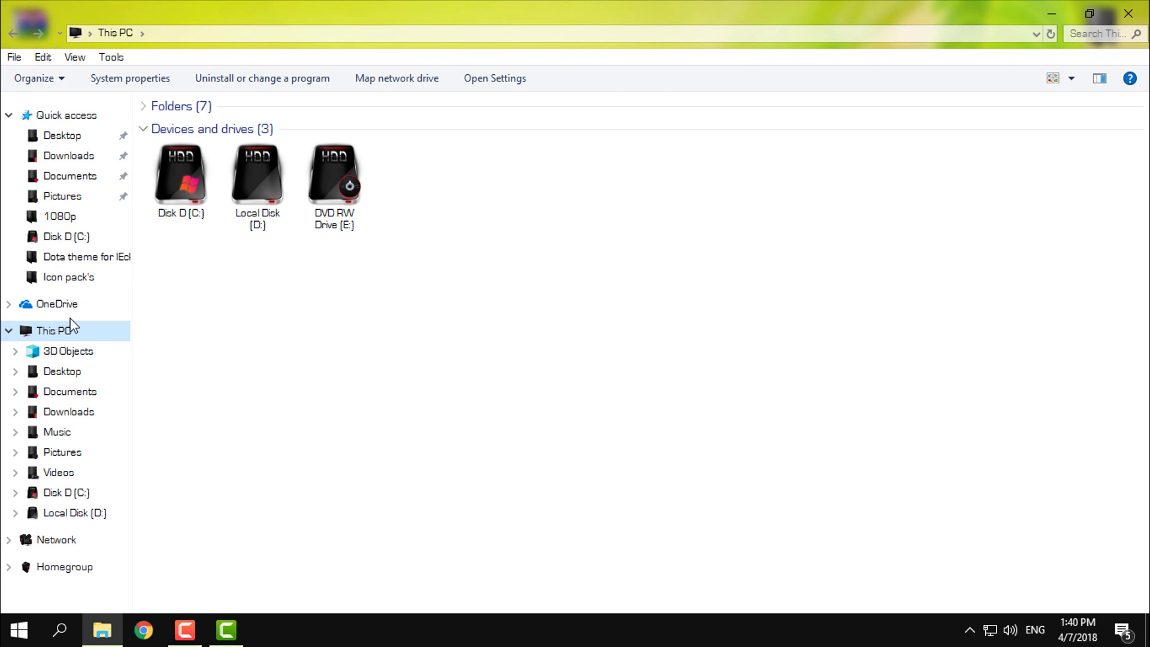
Step: Try extra large icons, expand and collapse the Folders group, then settle on Large icons
left_click(1068, 84)
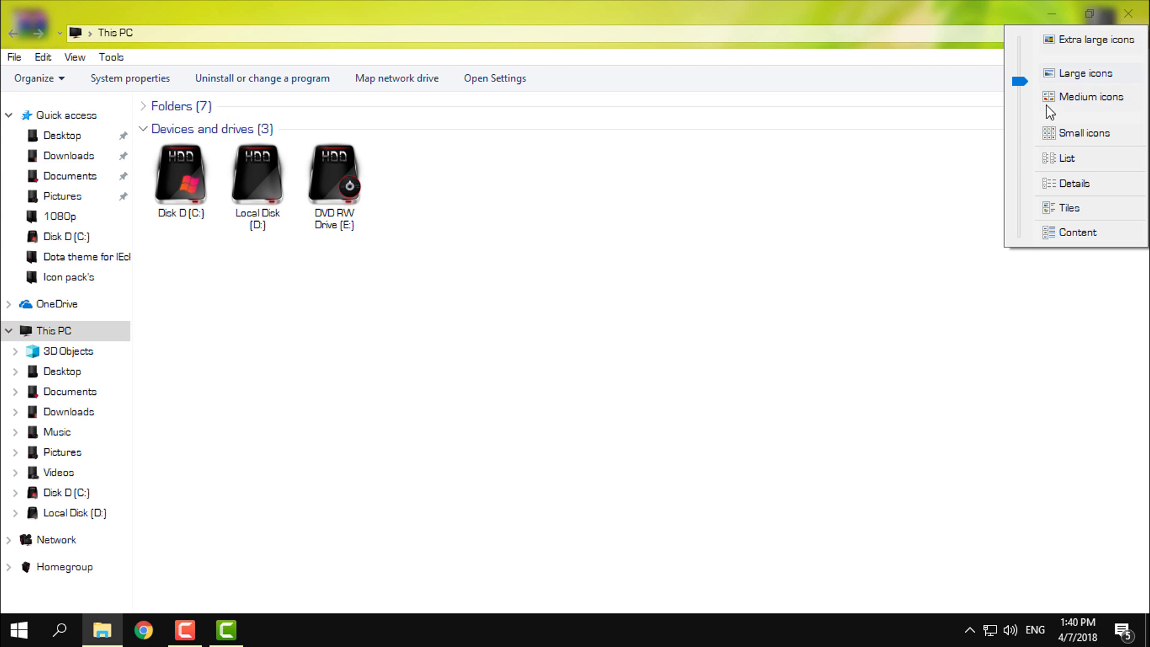
left_click_drag(1019, 91, 1024, 51)
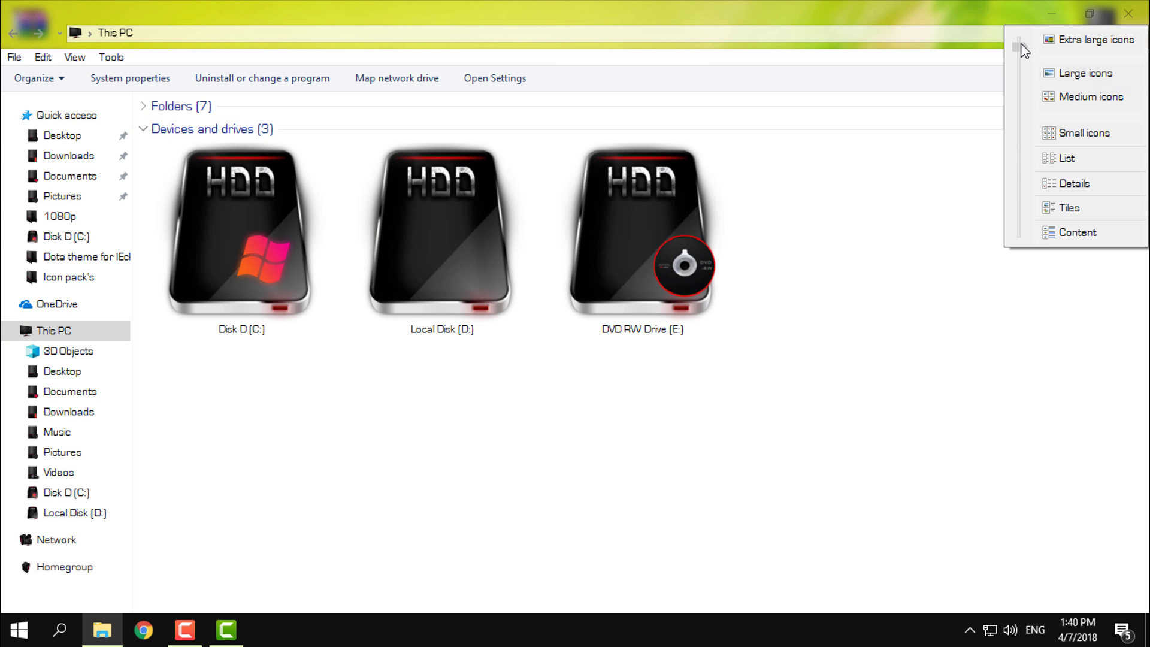
left_click(146, 111)
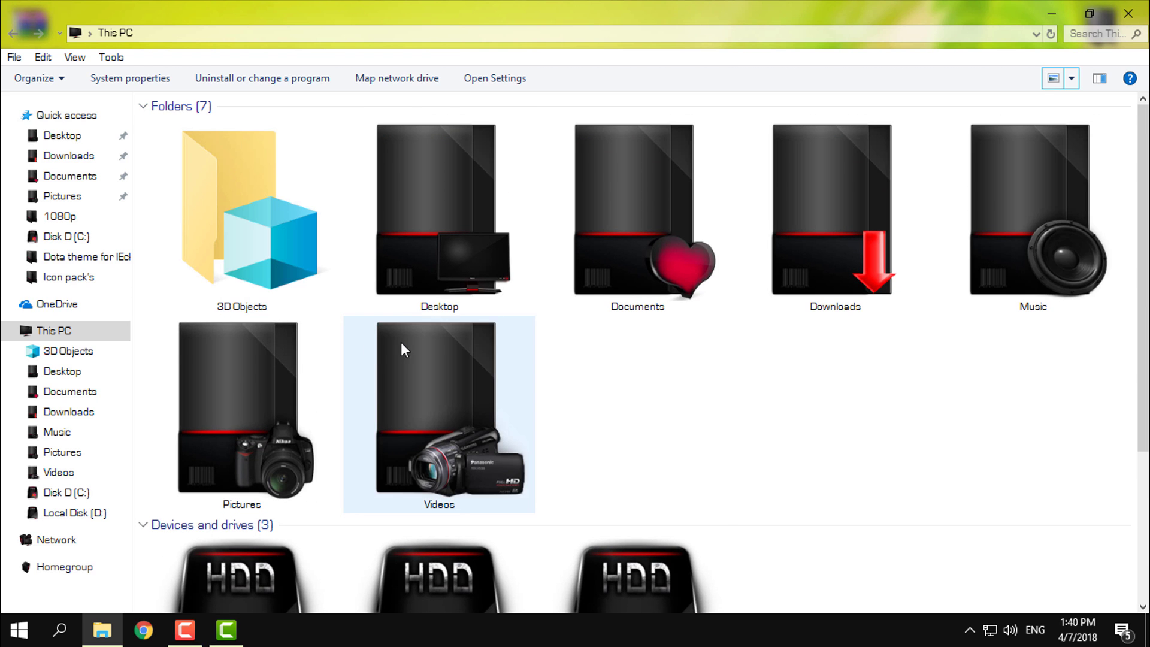
scroll(849, 362, "down", 2)
scroll(838, 353, "up", 2)
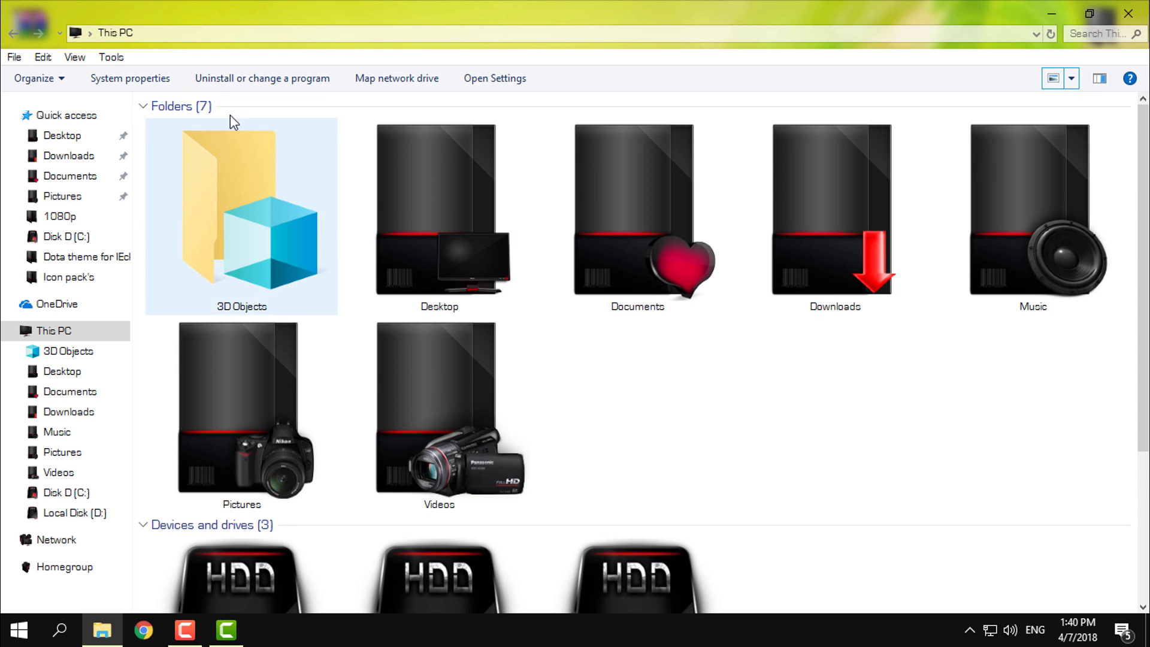
left_click(145, 111)
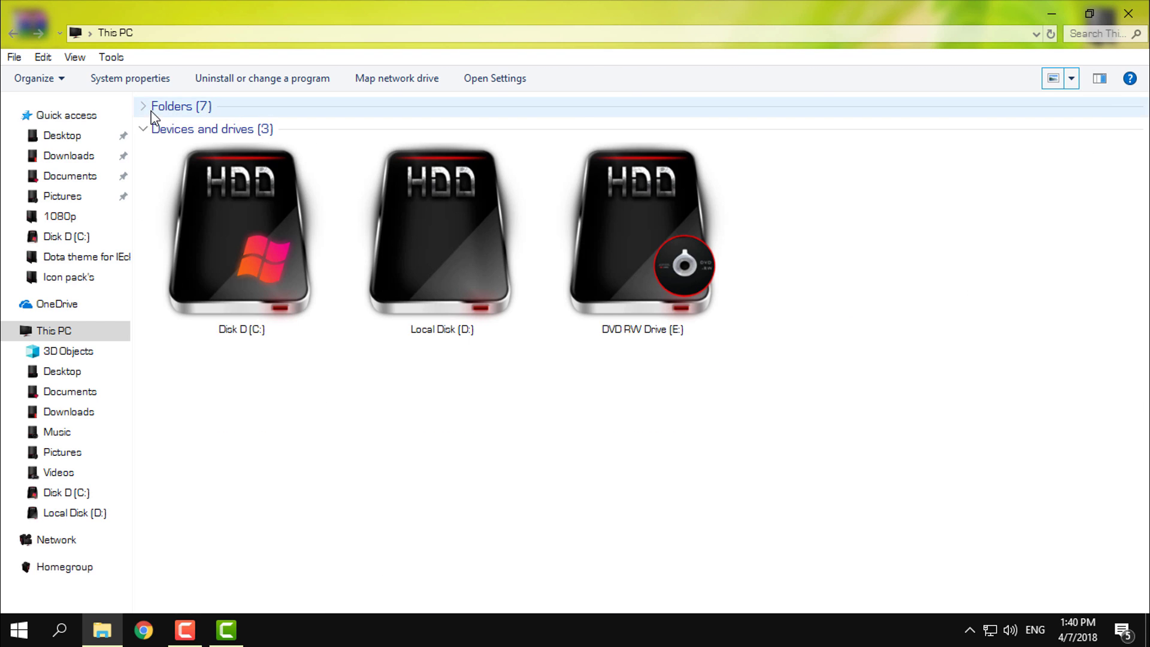
left_click(1071, 78)
left_click(1021, 106)
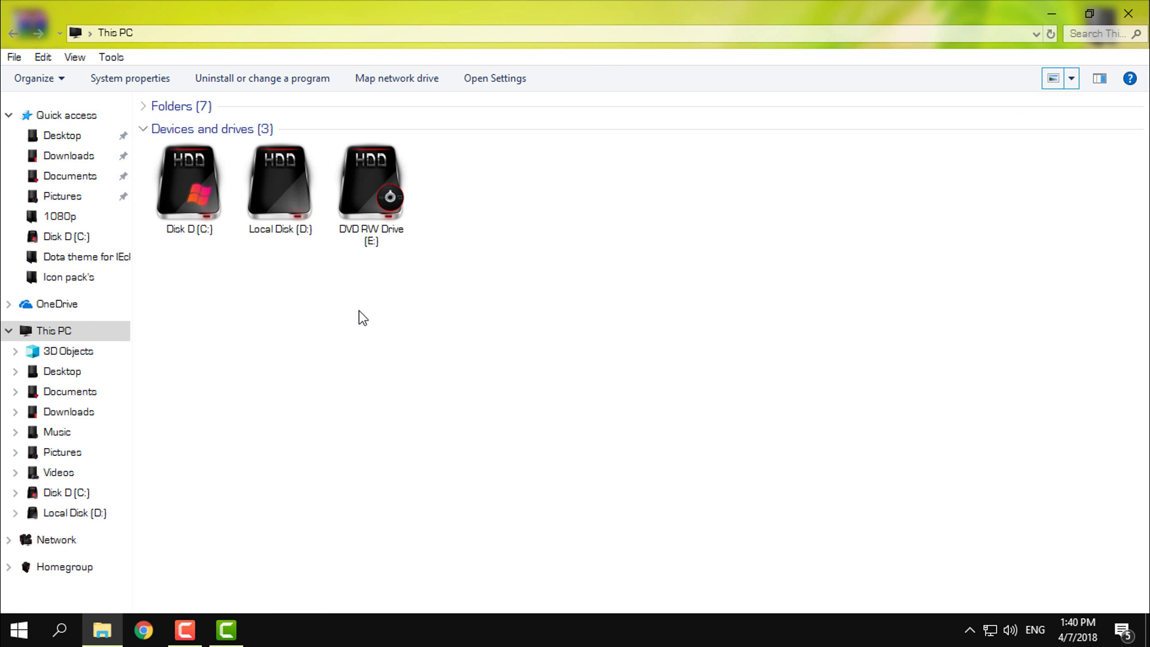
Step: Select the C:, D: and E: drives, refresh the This PC view, and maximize the window
left_click(211, 232)
left_click(311, 225)
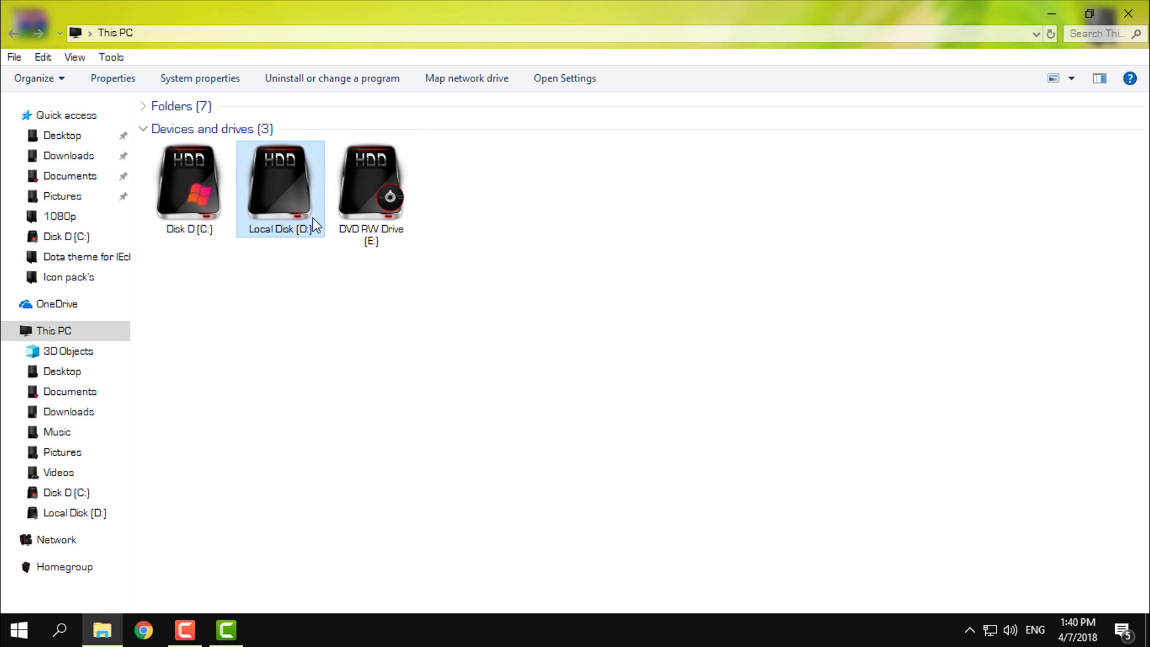
key("Right")
left_click(187, 210)
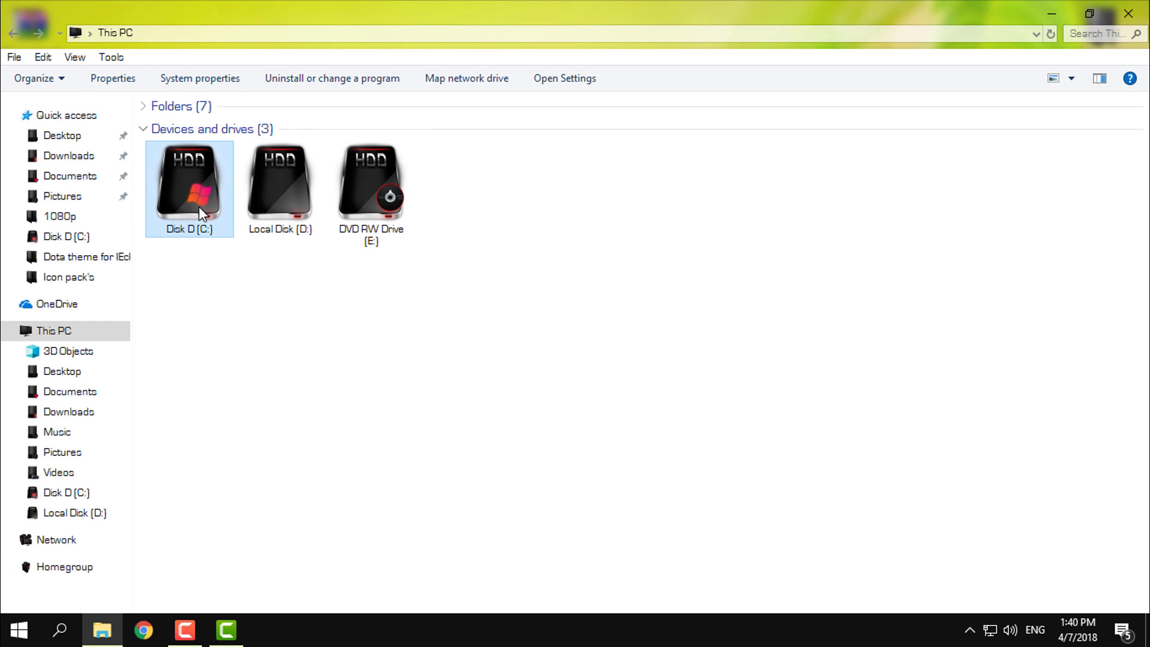
double_click(366, 25)
left_click(43, 46)
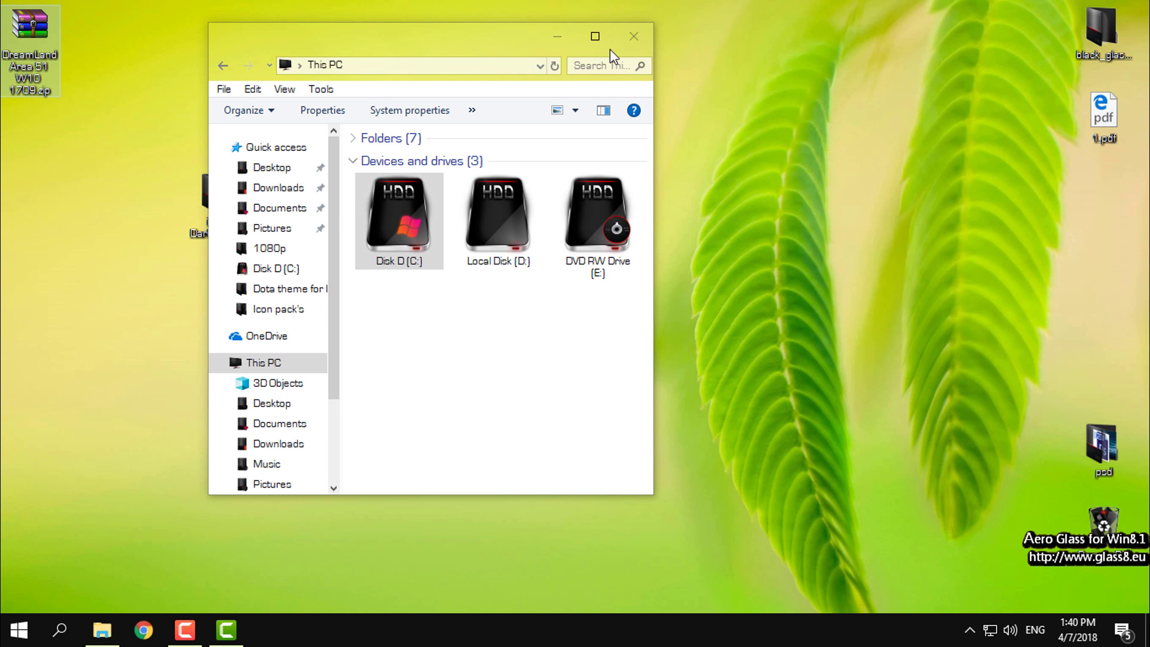
left_click(594, 36)
right_click(495, 260)
left_click(536, 324)
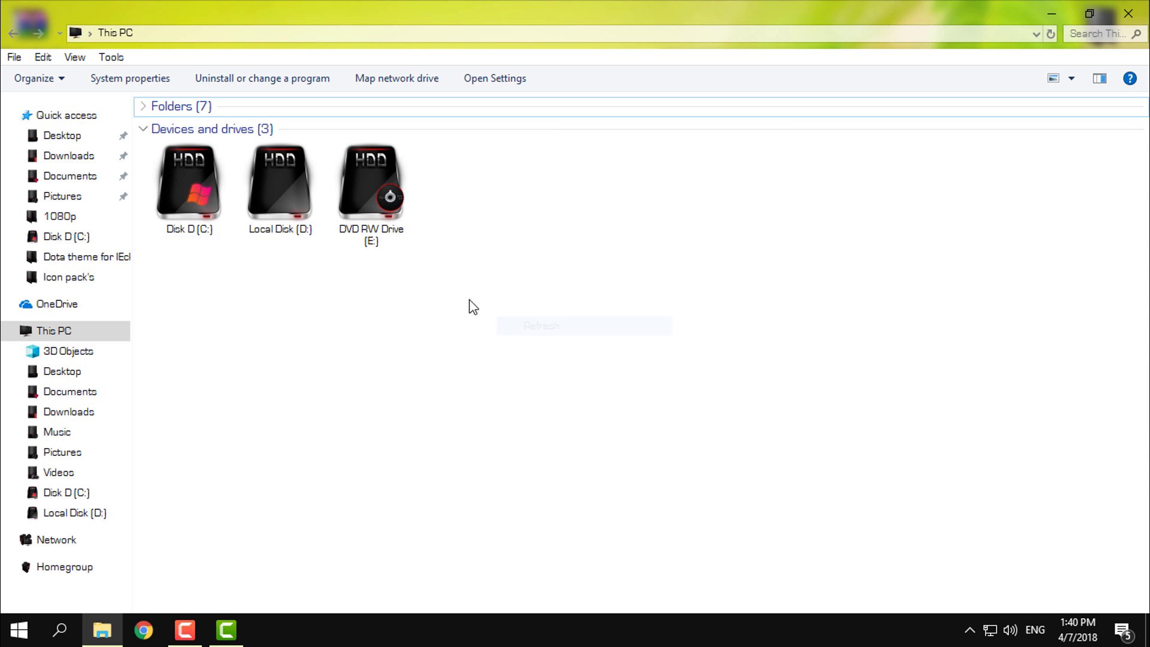
double_click(483, 5)
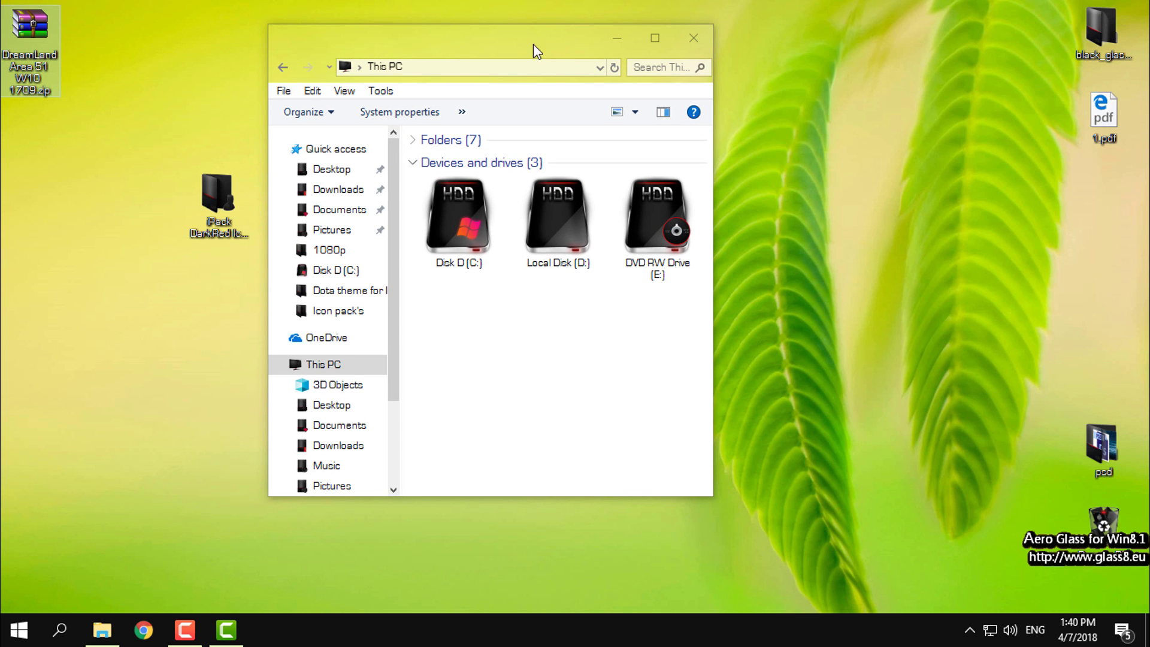
left_click(657, 38)
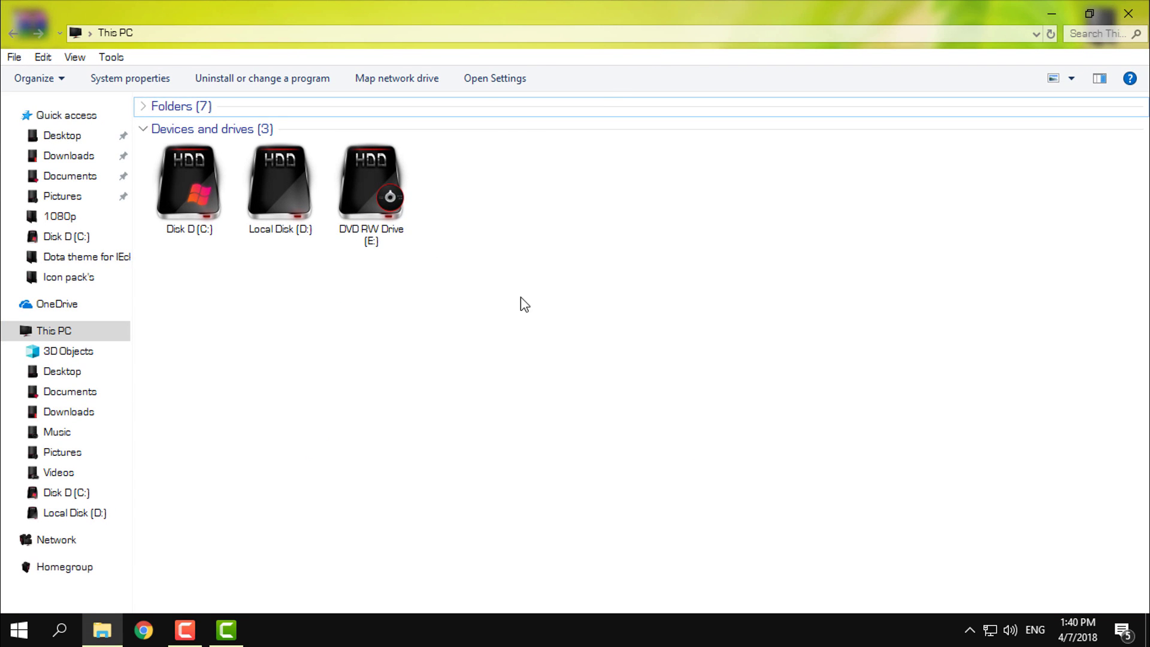
Step: Close This PC, relaunch the iPack exe, and cancel the uninstaller without restoring any DLLs
left_click(1127, 13)
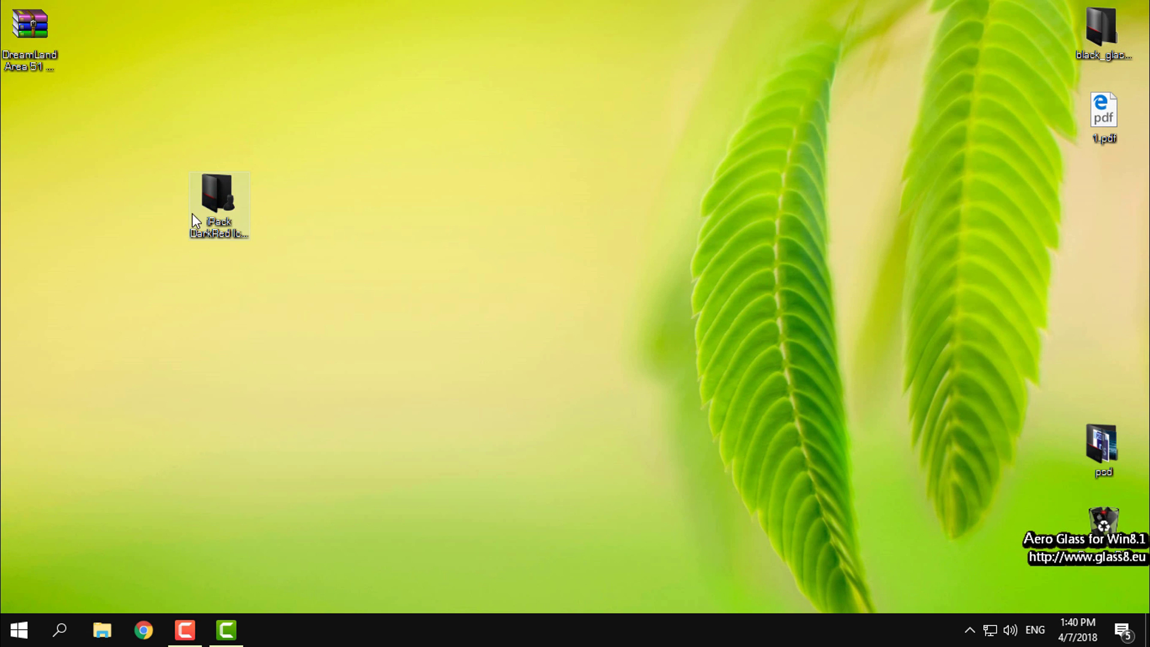
left_click(239, 201)
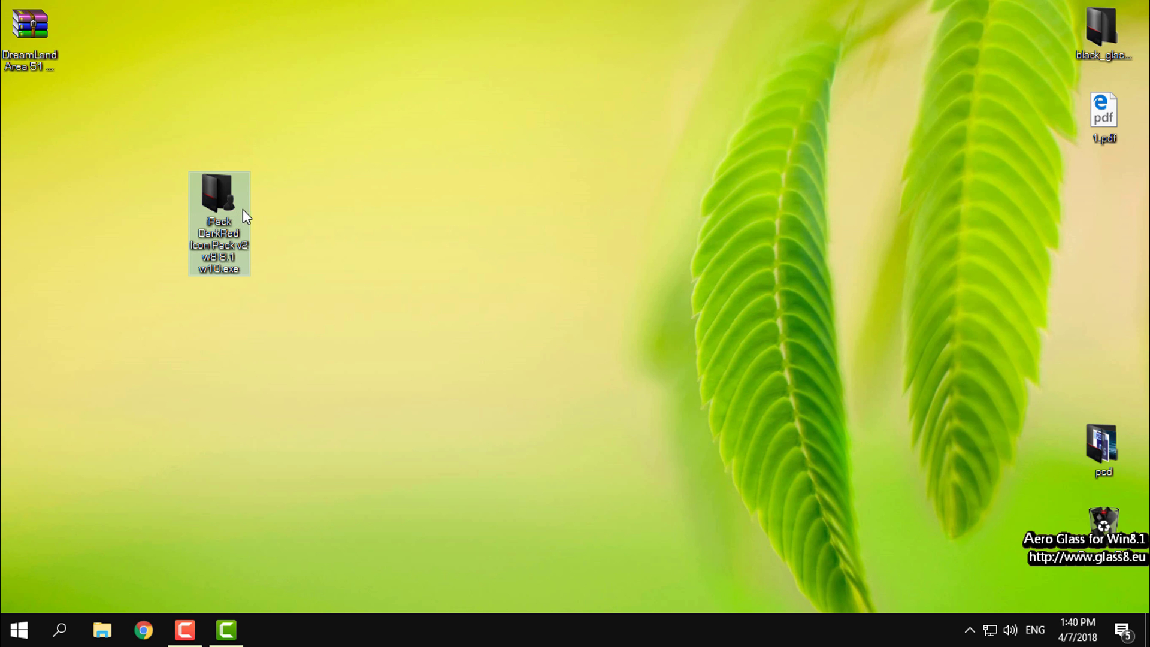
double_click(245, 234)
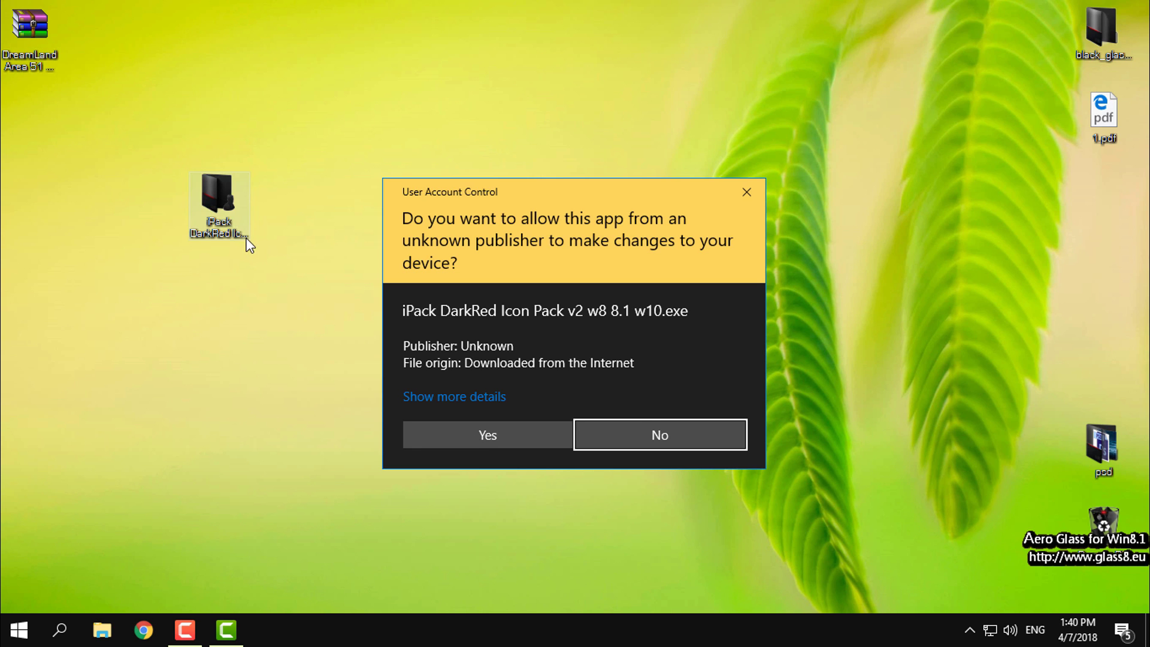
left_click(492, 437)
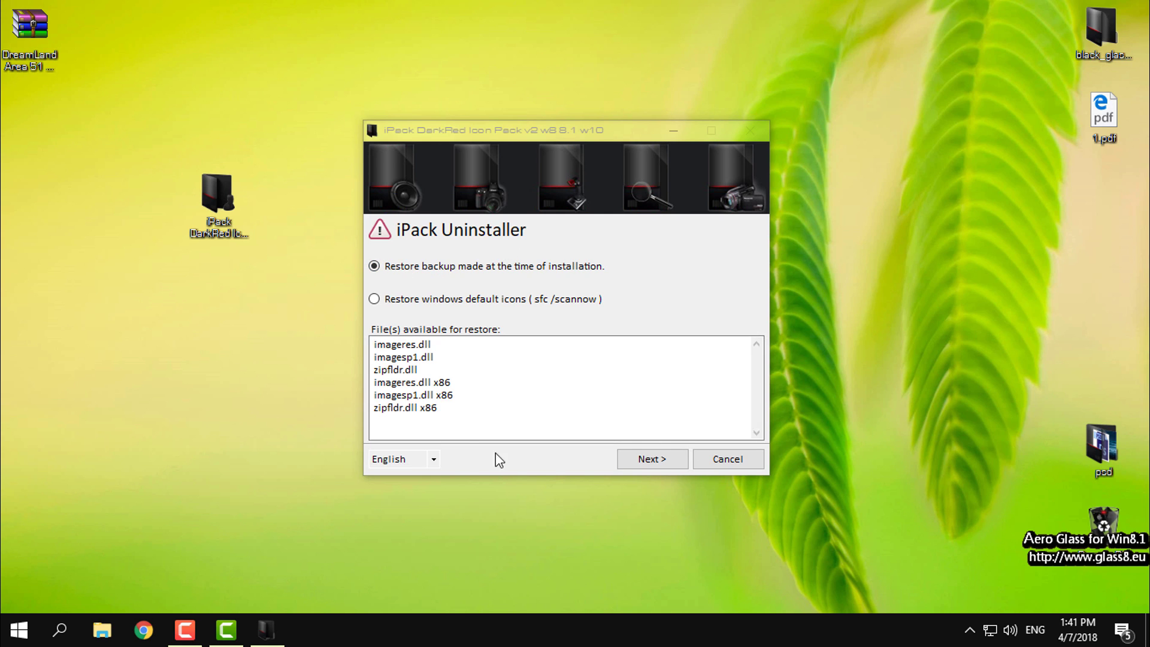
left_click(726, 459)
Step: Move the iPack icon to the desktop's right-hand column and refresh the desktop
right_click(443, 185)
left_click(490, 255)
left_click_drag(237, 237, 1087, 239)
right_click(626, 172)
left_click(687, 239)
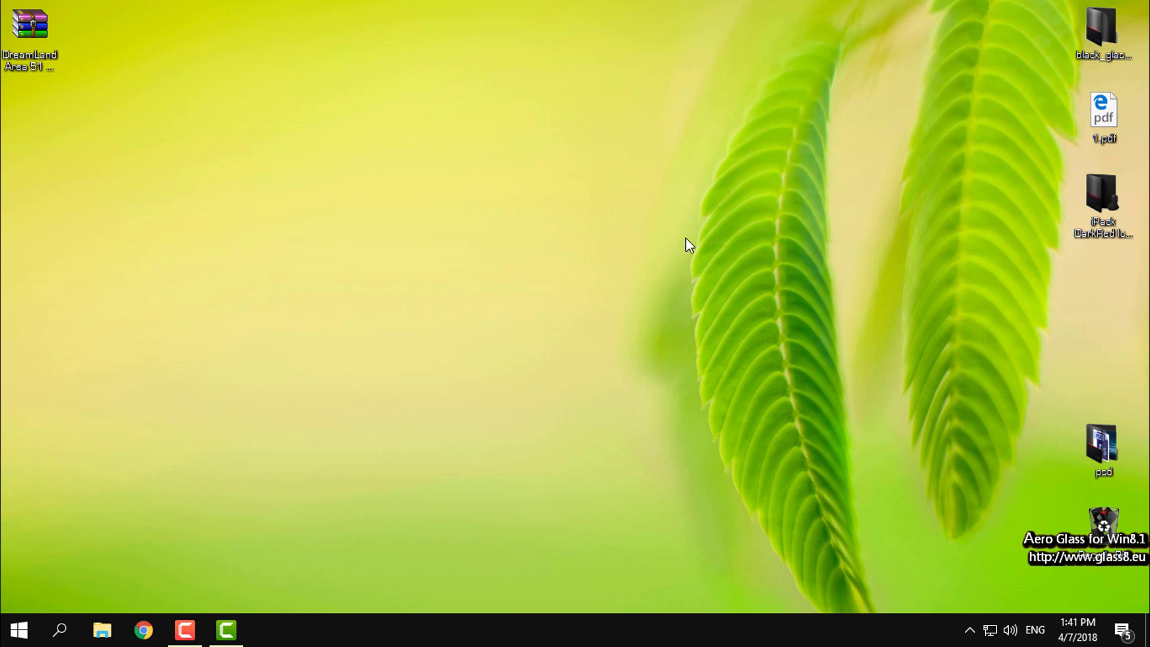
left_click(18, 629)
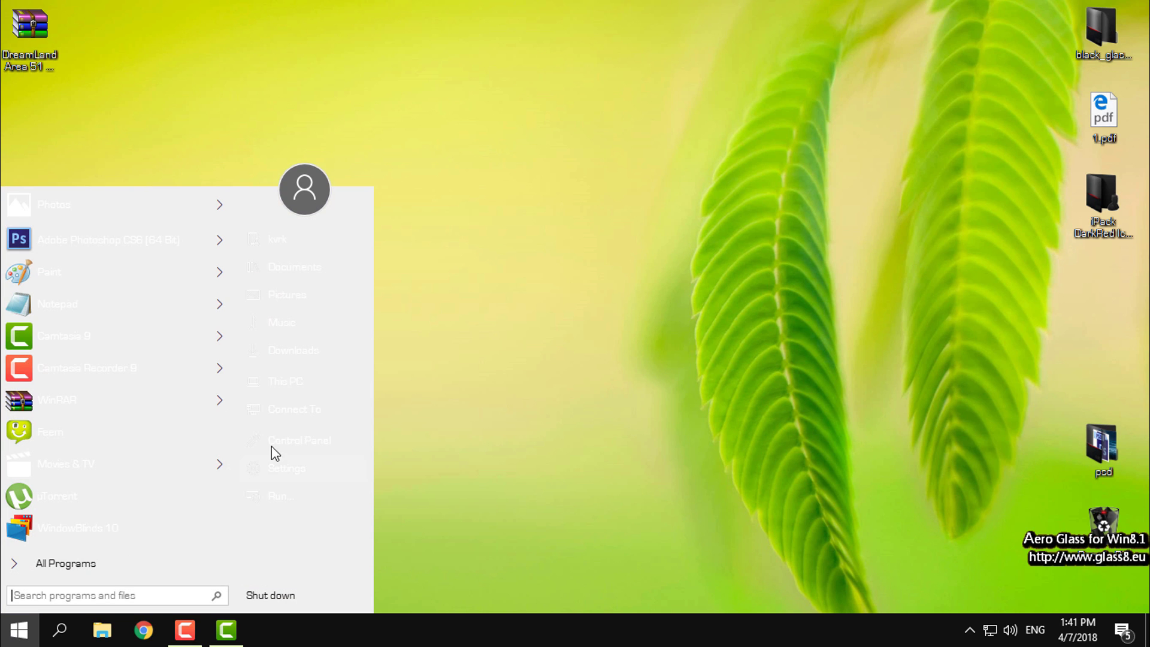
left_click(502, 217)
right_click(502, 215)
left_click(520, 276)
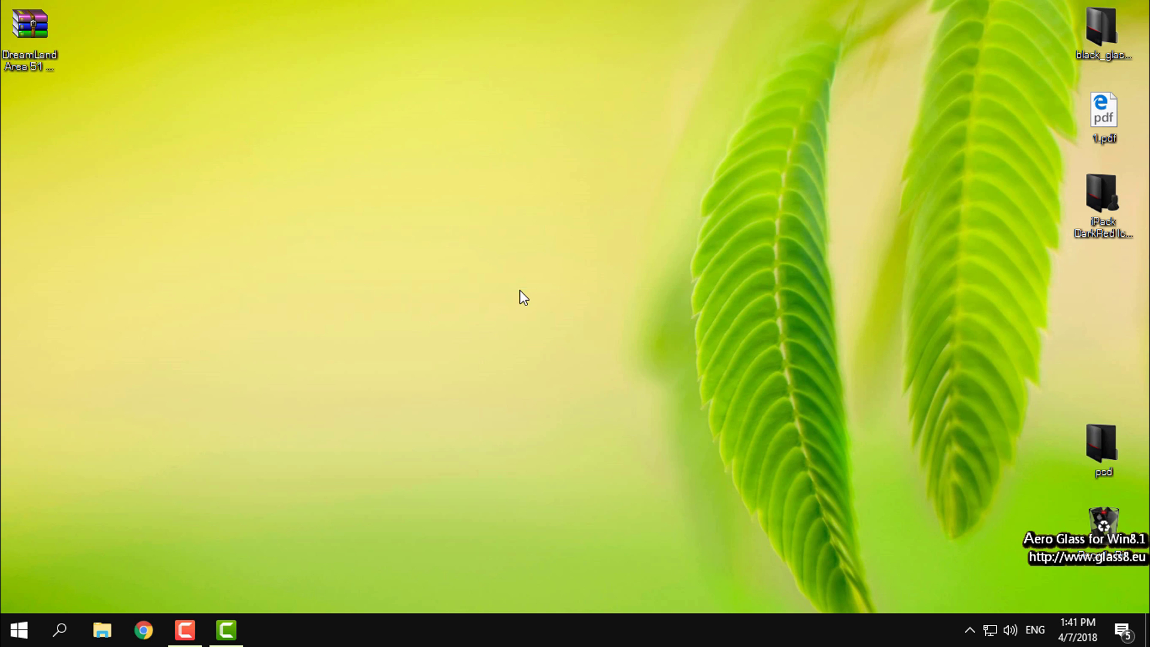